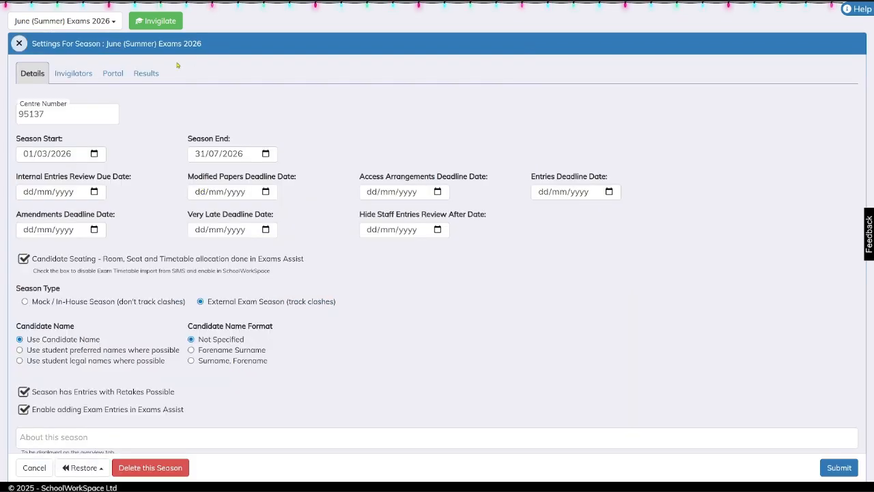
# Step: Enable the Results tab for imported results files in the June (Summer) Exams 2026 season settings and submit them
pyautogui.click(145, 73)
pyautogui.click(104, 100)
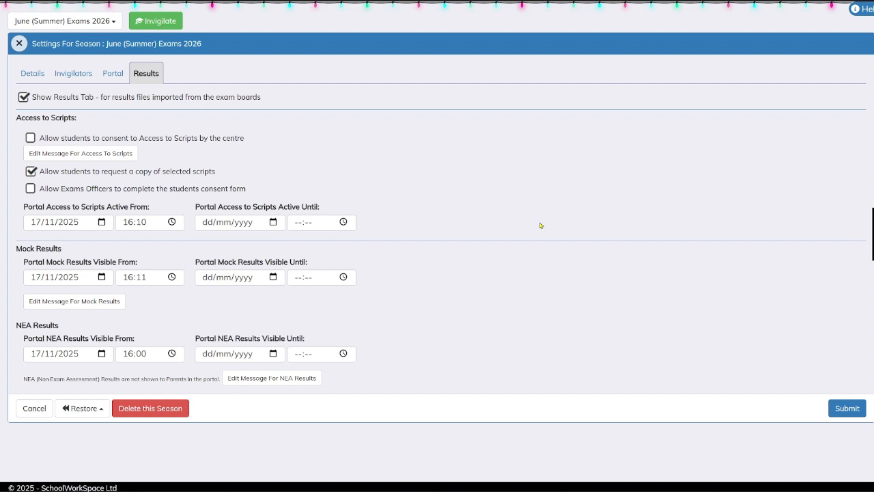
pyautogui.click(834, 408)
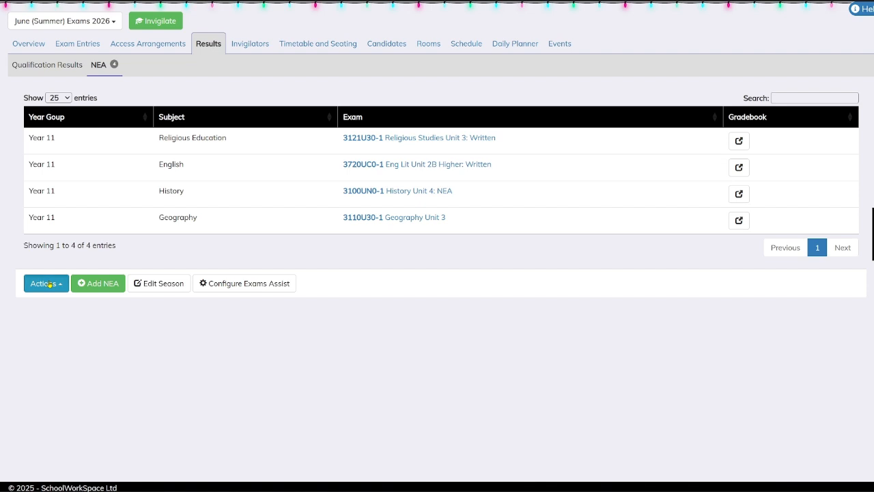
# Step: Examine the gradesets list and the blank Add Gradeset form, including its grade colours, values and row ordering
pyautogui.click(48, 282)
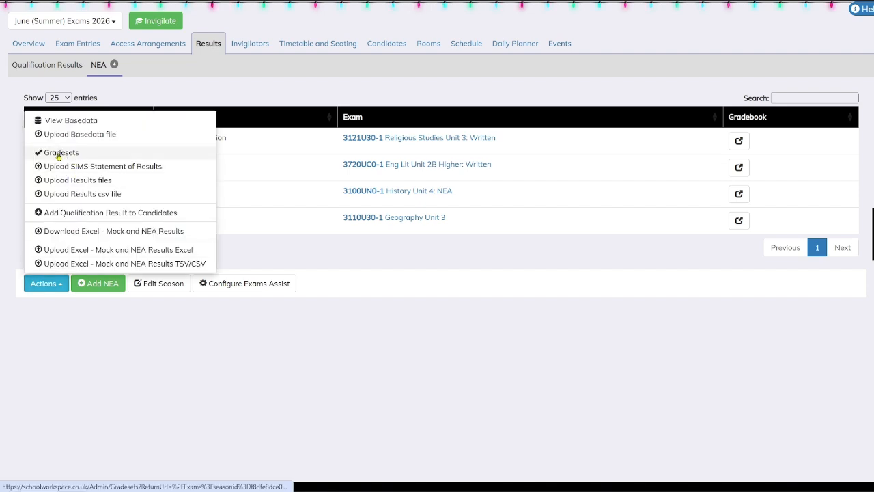
pyautogui.click(60, 153)
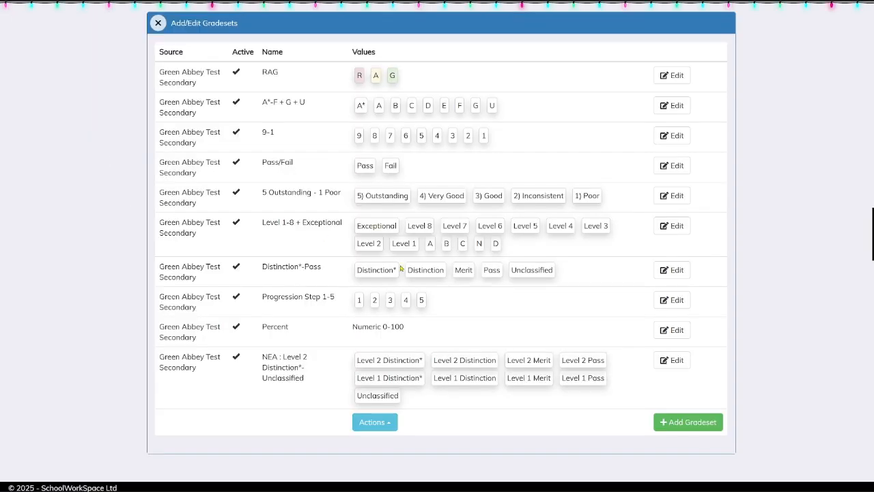
pyautogui.click(675, 422)
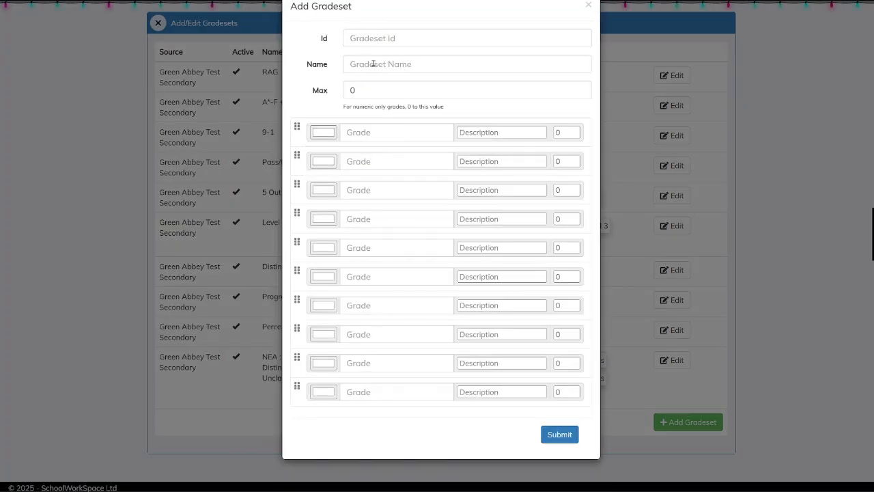
pyautogui.click(378, 134)
pyautogui.click(330, 135)
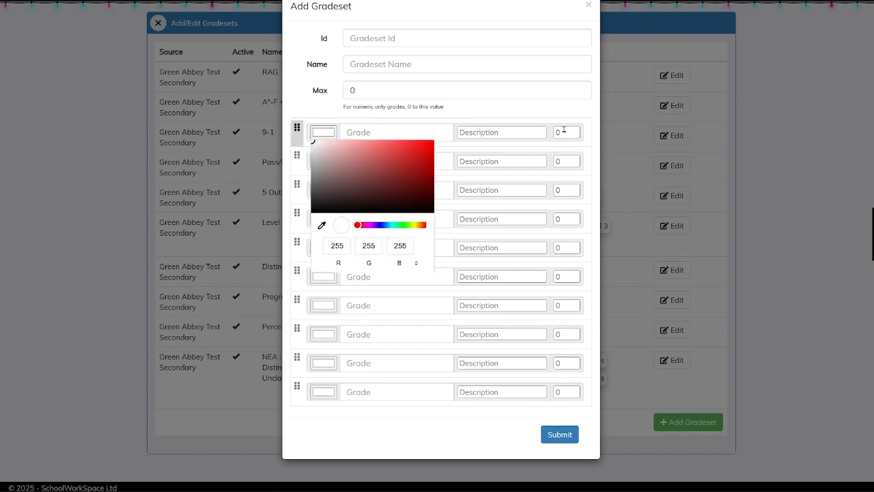
pyautogui.click(513, 112)
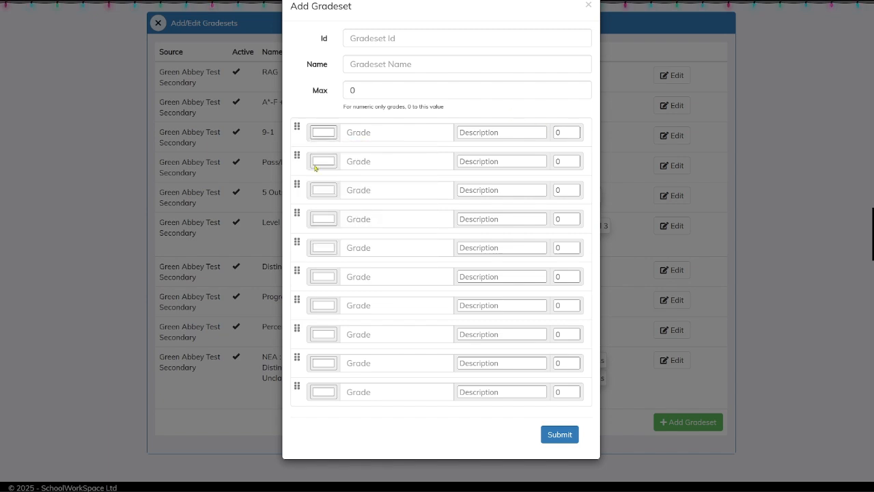
pyautogui.moveTo(299, 164); pyautogui.dragTo(295, 130)
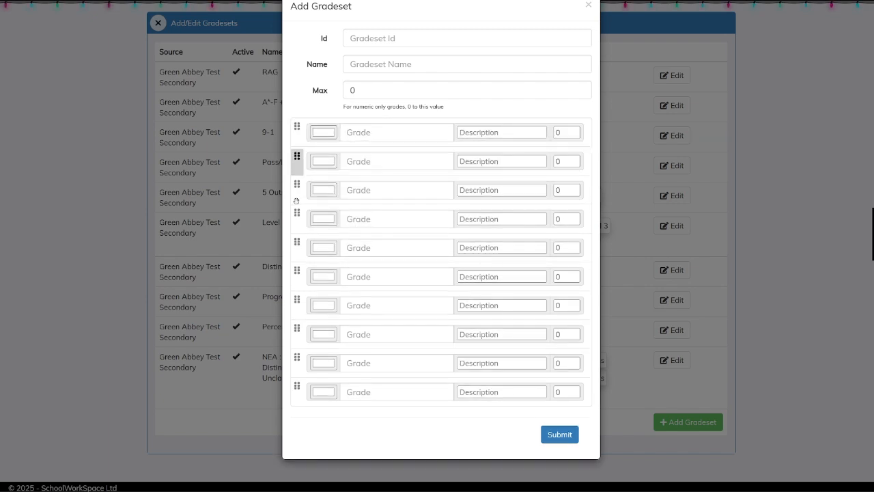
pyautogui.moveTo(295, 244); pyautogui.dragTo(294, 185)
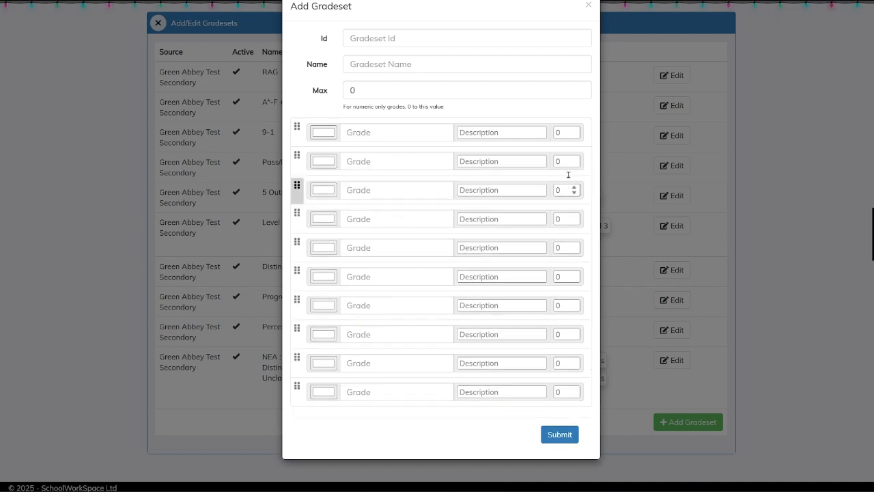
pyautogui.click(589, 5)
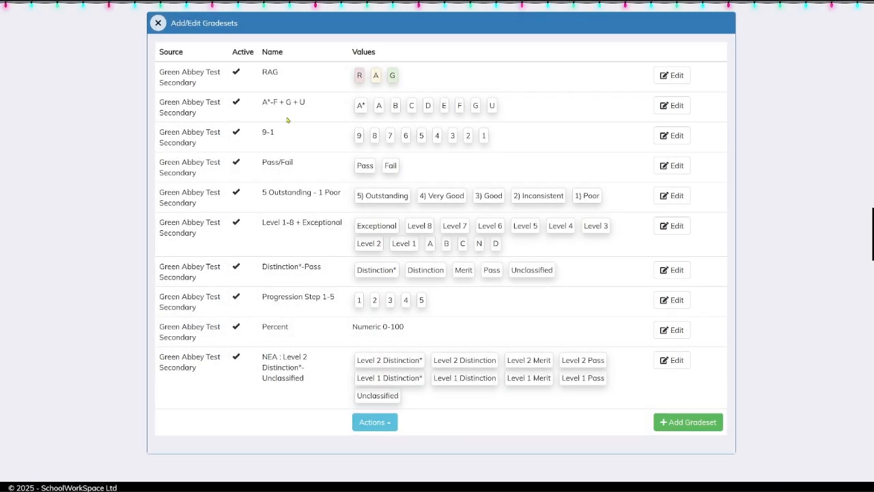
pyautogui.click(158, 24)
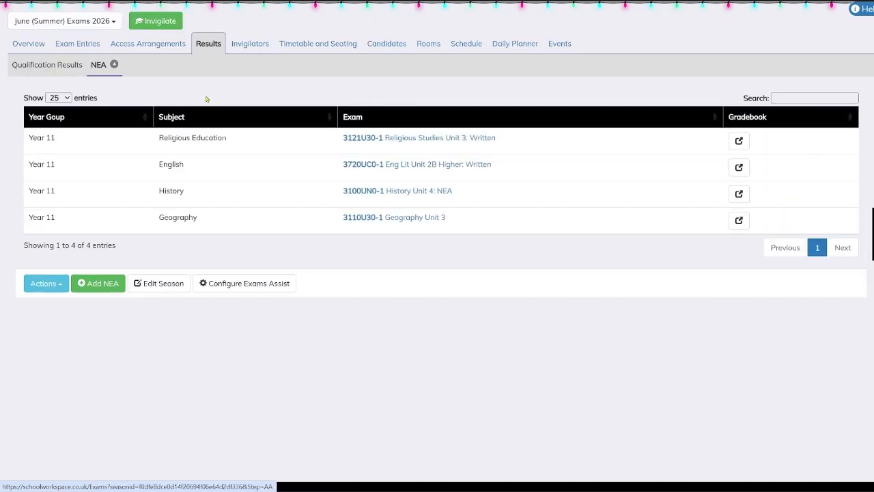
# Step: Link the exam entry 3100UN History Working as an historian to the teaching subject History and close it
pyautogui.click(77, 43)
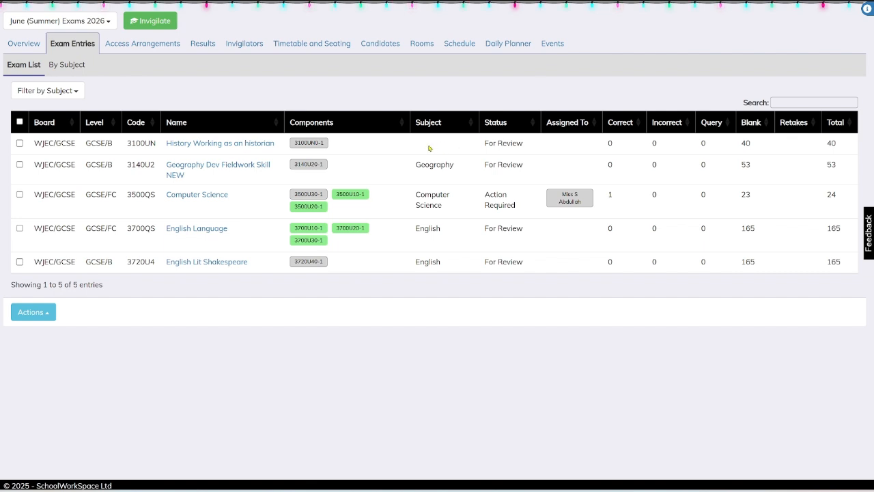
pyautogui.click(234, 144)
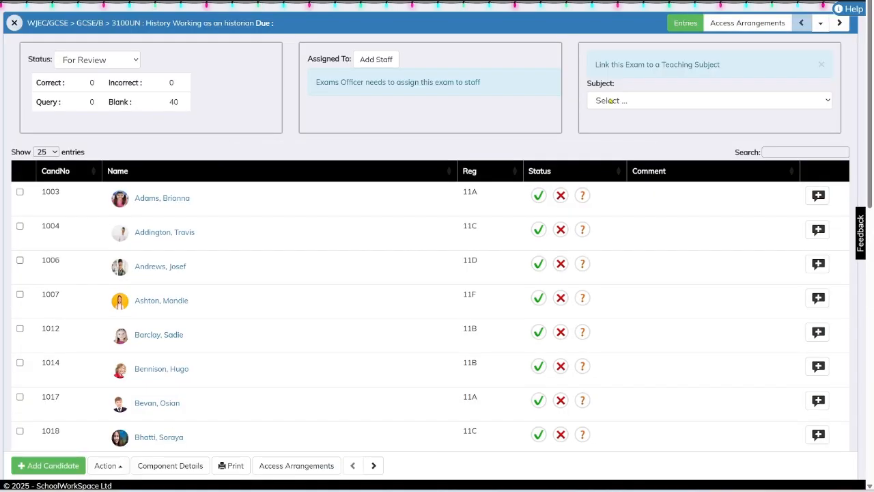
pyautogui.click(610, 101)
pyautogui.click(730, 322)
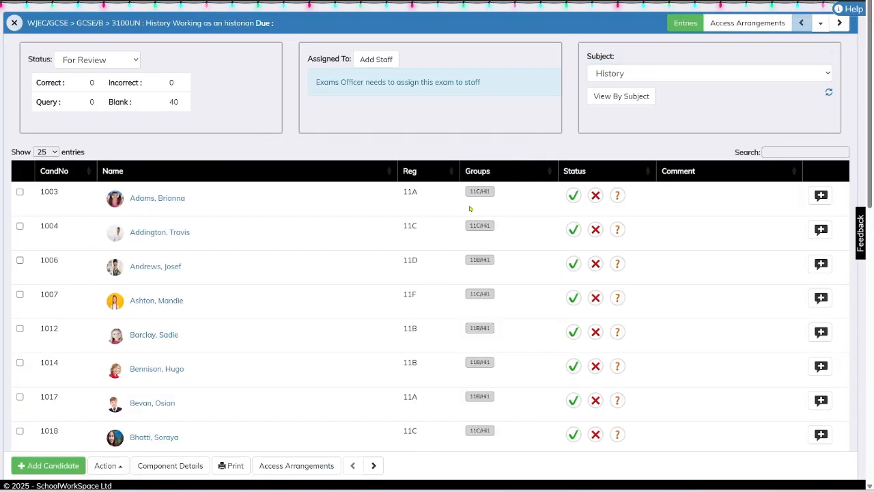
pyautogui.click(15, 24)
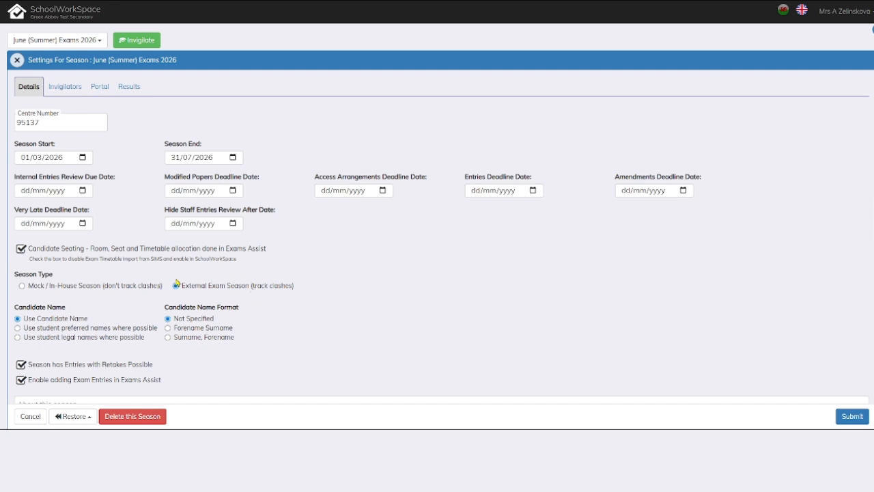
# Step: Submit the season settings and add an NEA for component 3720UC0-1 Eng Lit Unit 2B Higher: Written
pyautogui.click(853, 417)
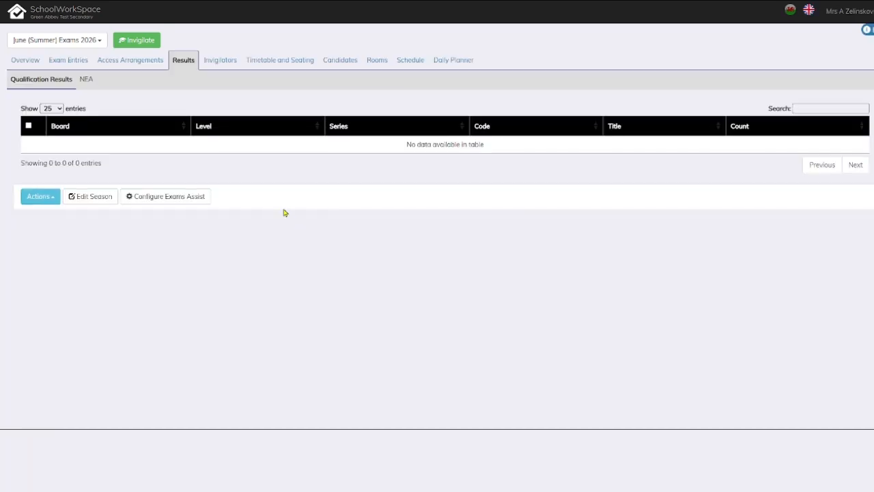
pyautogui.click(88, 80)
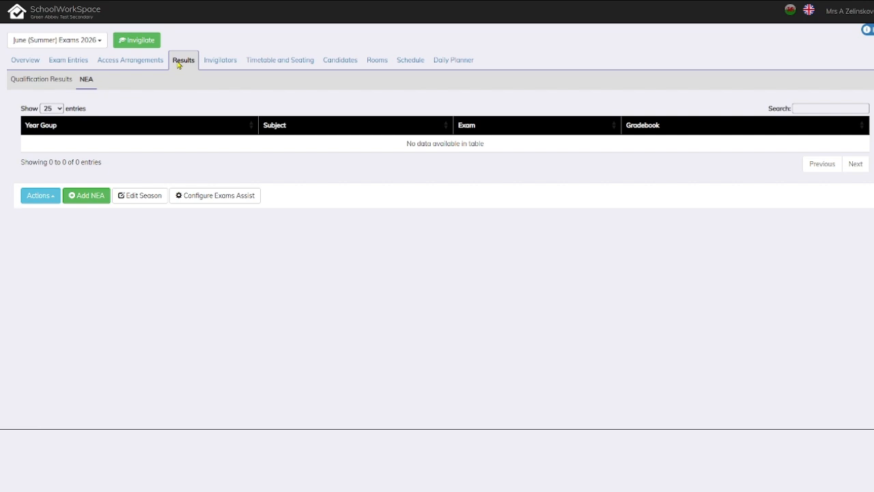
pyautogui.click(87, 197)
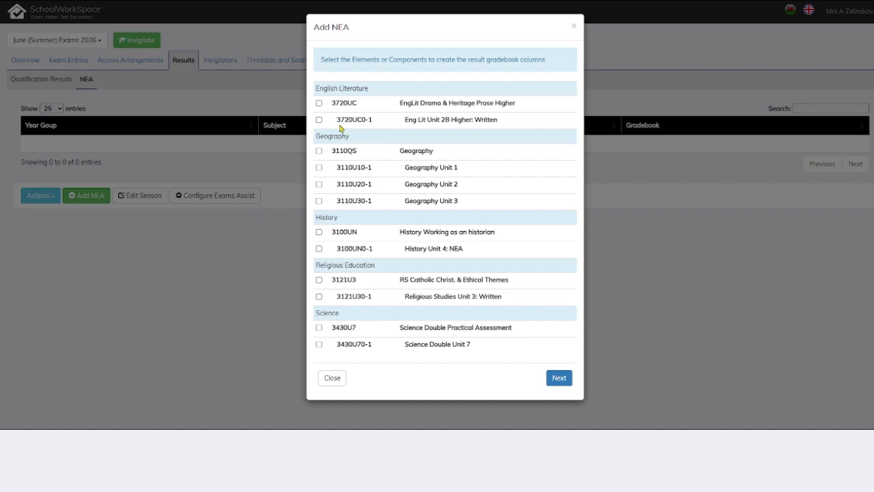
pyautogui.click(319, 120)
pyautogui.click(556, 377)
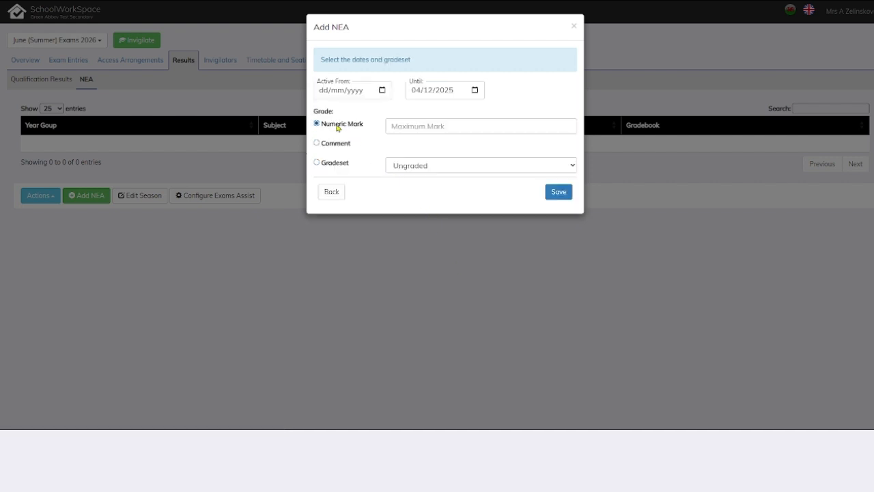
# Step: Give the NEA a maximum numeric mark of 48 and an active-from date of 19/11/2025, and save it
pyautogui.click(401, 129)
pyautogui.write('48')
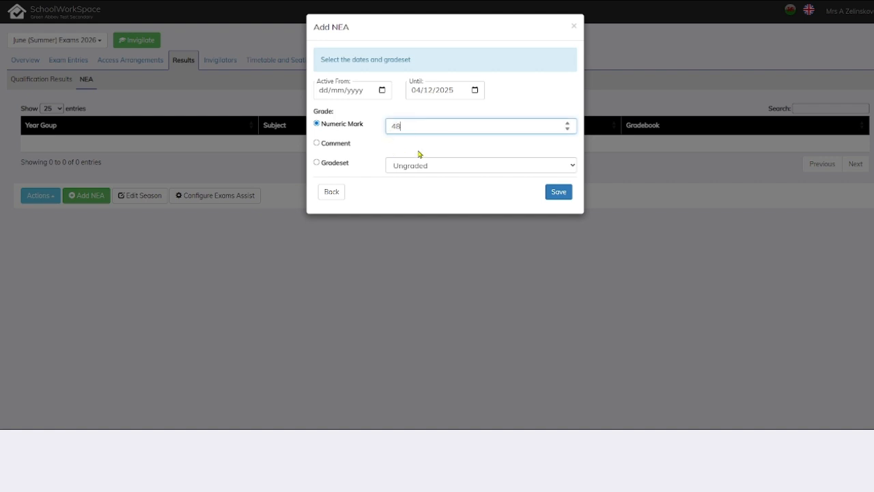
pyautogui.click(381, 90)
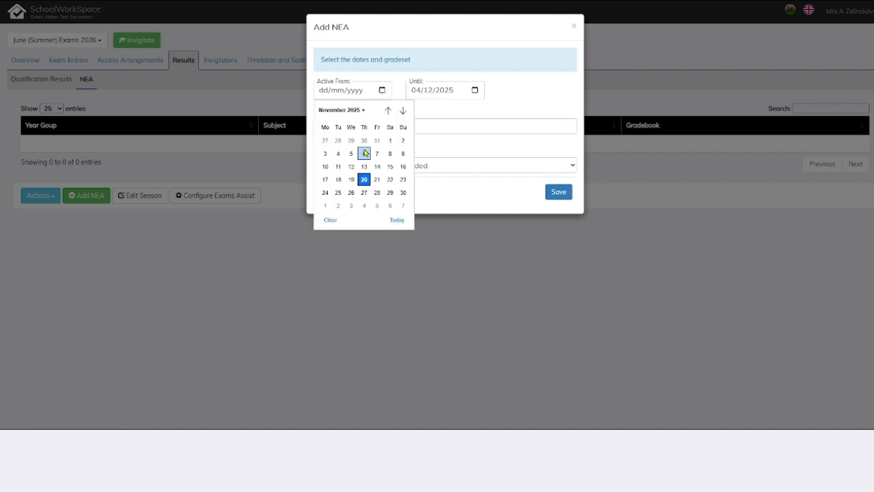
pyautogui.click(351, 179)
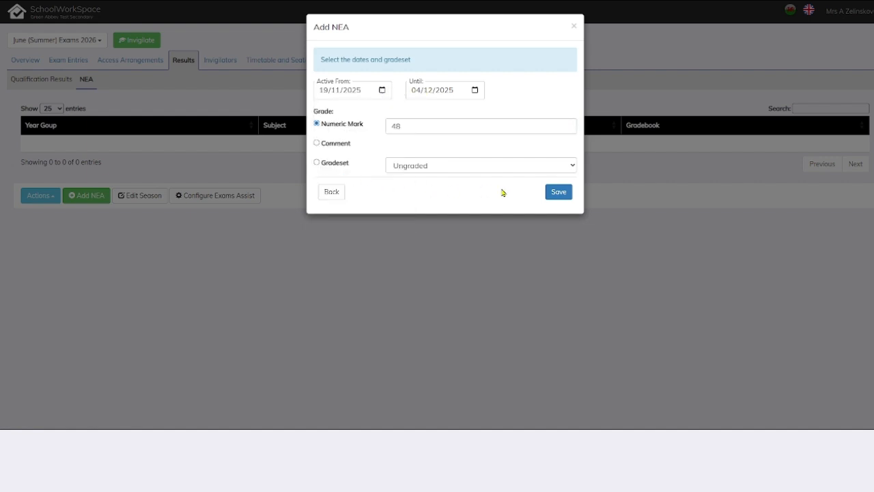
pyautogui.click(554, 195)
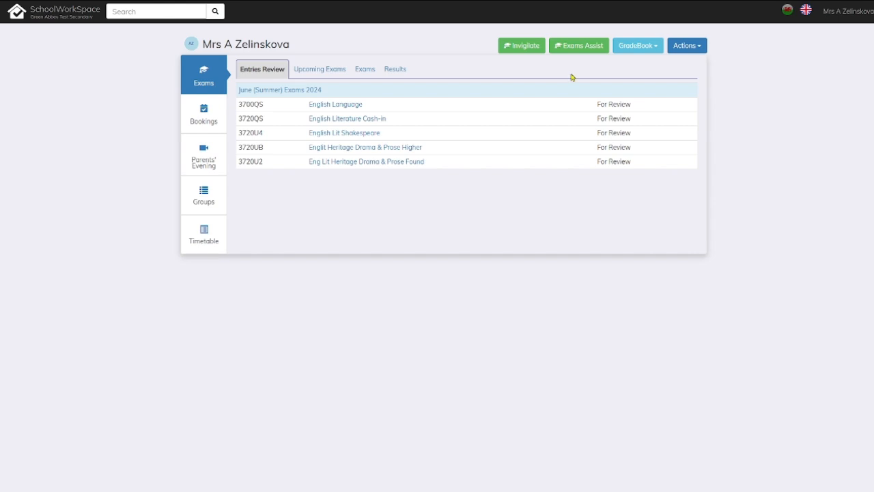
# Step: Open the 11yz/En1 gradebook at its NEA results
pyautogui.click(631, 46)
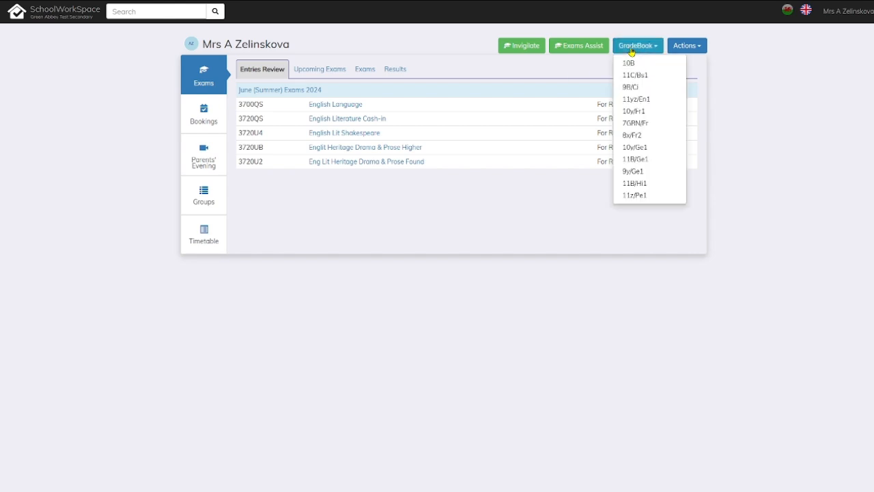
pyautogui.click(634, 103)
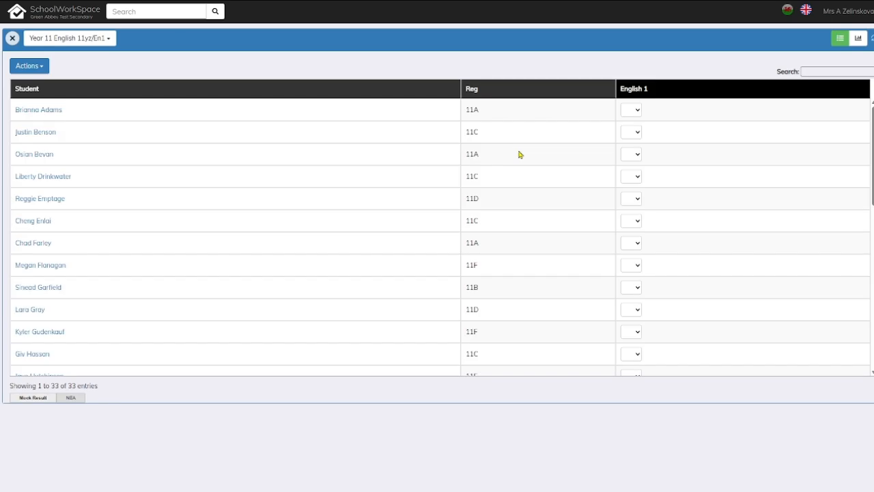
pyautogui.click(71, 403)
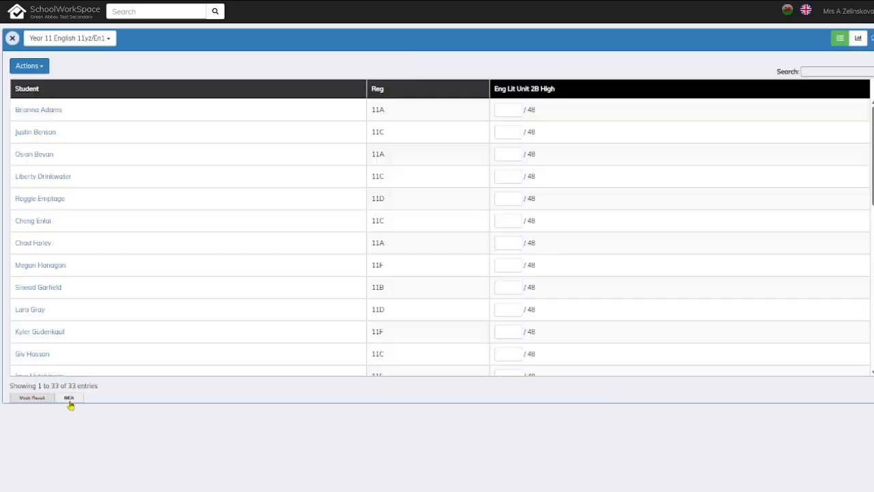
# Step: Enter Eng Lit Unit 2B High marks of 40, 45, 12 and 42 for the first four students
pyautogui.click(510, 112)
pyautogui.write('40')
pyautogui.click(504, 136)
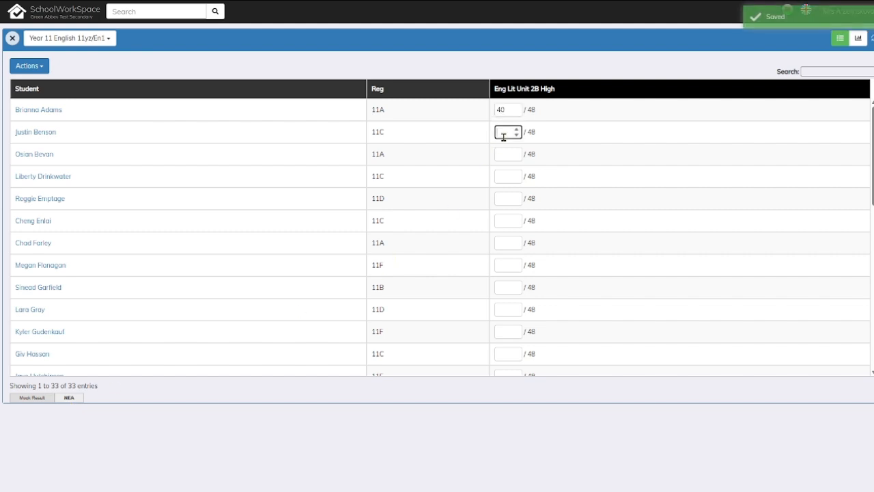
pyautogui.write('45')
pyautogui.click(504, 152)
pyautogui.write('12')
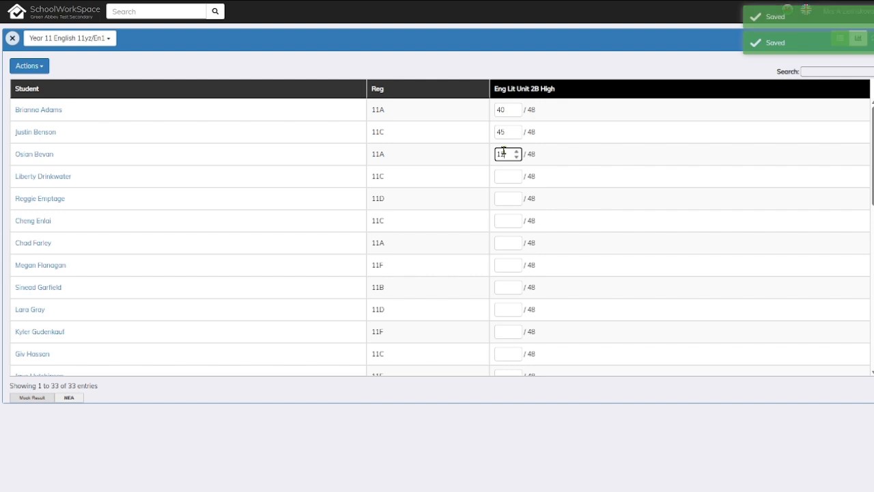
pyautogui.click(507, 177)
pyautogui.write('4')
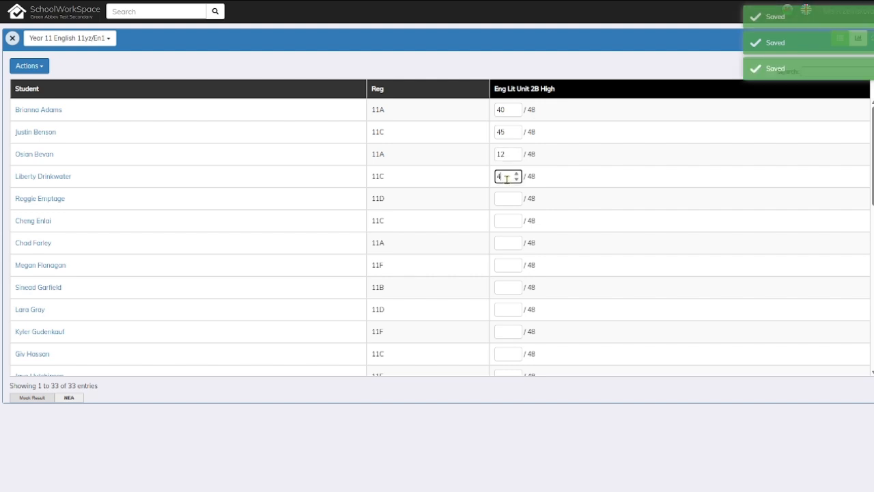
pyautogui.write('2')
pyautogui.click(461, 77)
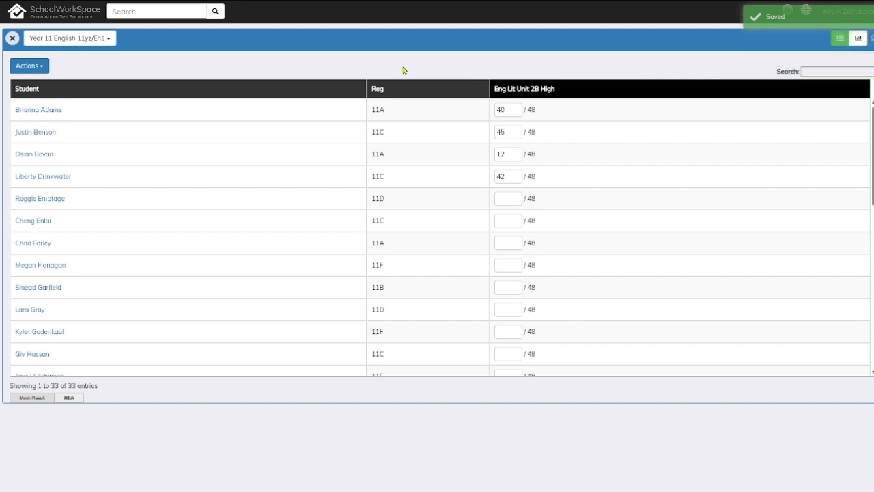
# Step: Add the exam code 3720UC to the Year 11 English 11yz/En1 gradebook's settings and save them
pyautogui.click(49, 68)
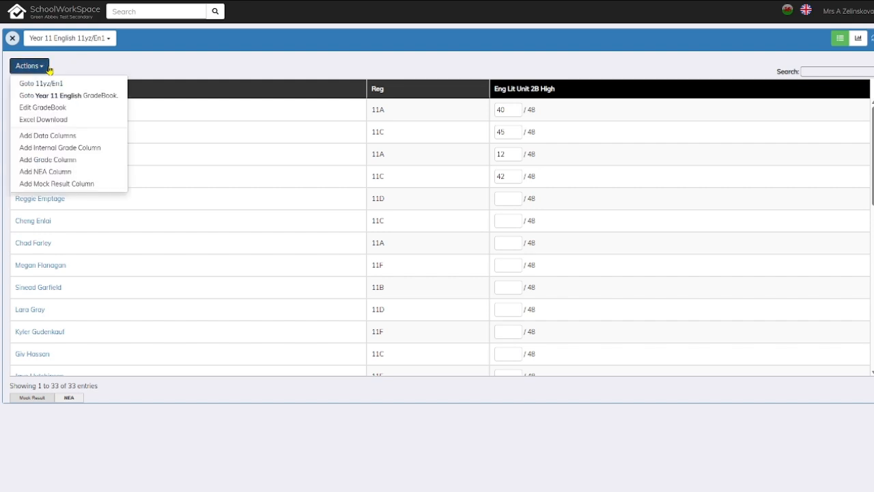
pyautogui.click(51, 109)
pyautogui.click(320, 164)
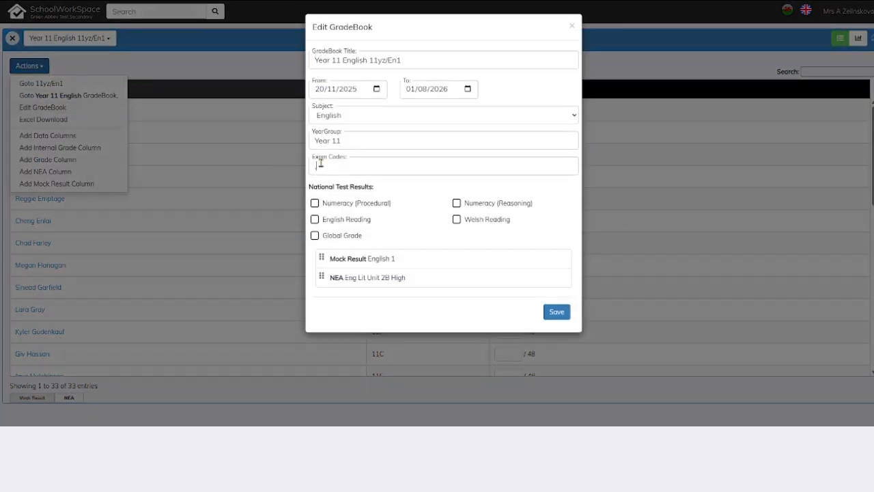
pyautogui.write('3')
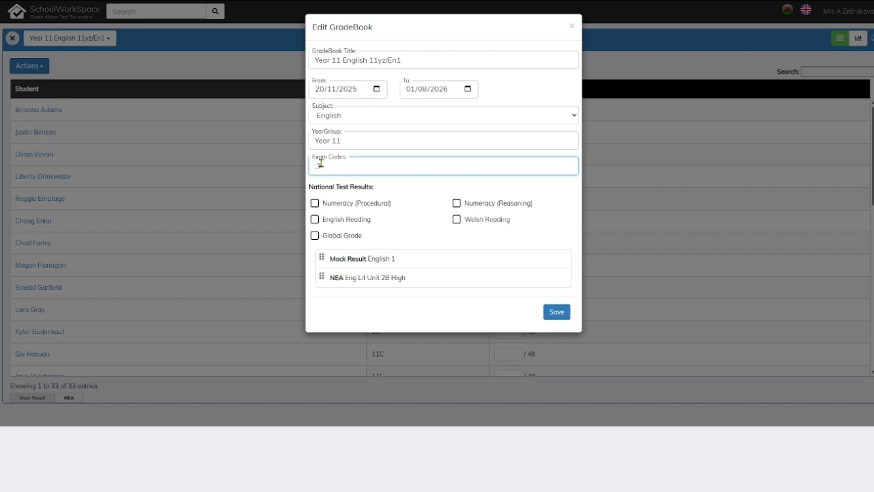
pyautogui.press('BackSpace')
pyautogui.press('BackSpace')
pyautogui.write('372')
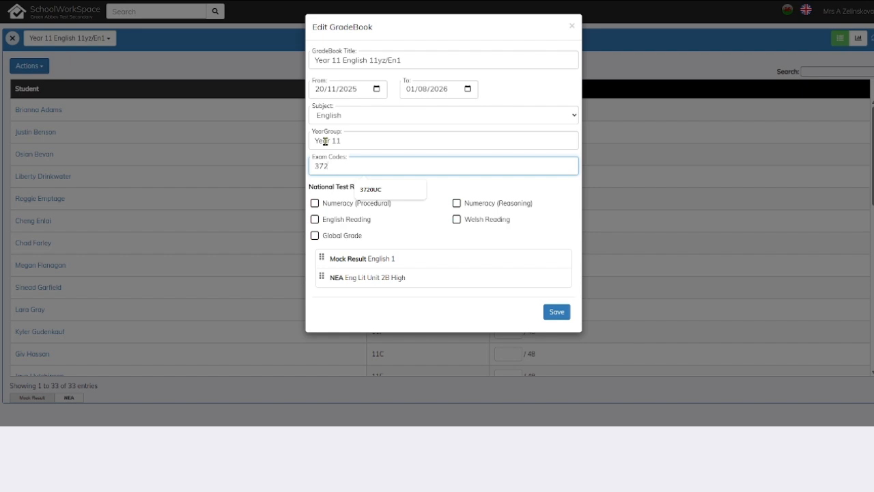
pyautogui.write('0UC')
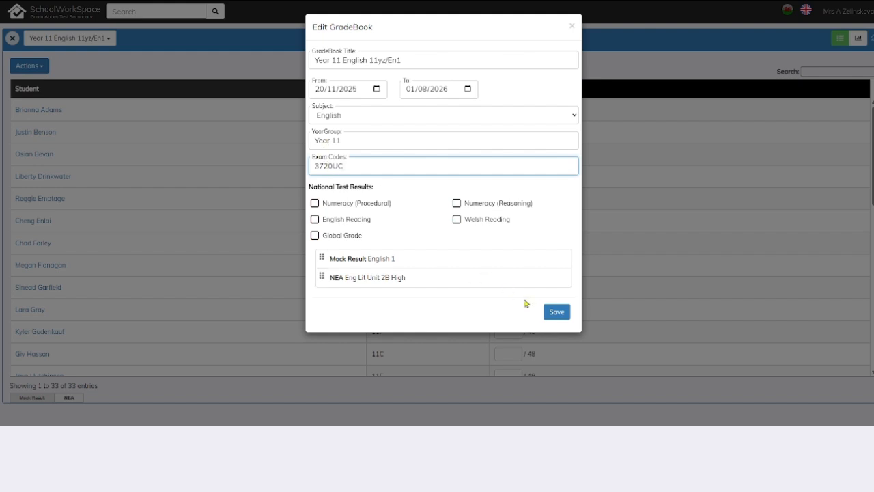
pyautogui.click(551, 315)
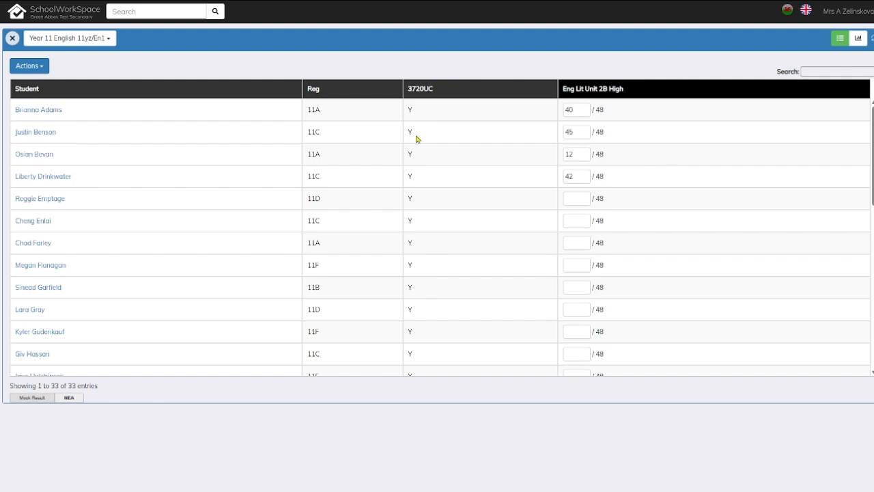
# Step: Review the sort options for the Eng Lit Unit 2B High marks and the actions available for the gradebook
pyautogui.click(573, 91)
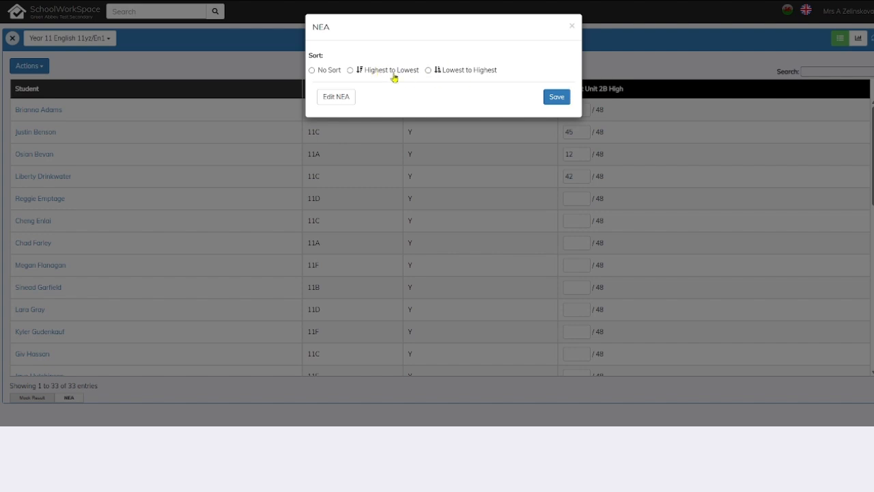
pyautogui.click(572, 27)
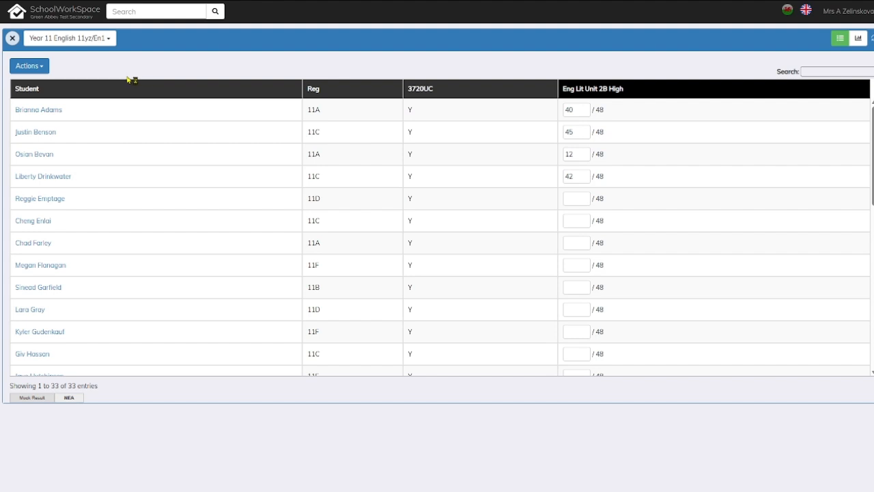
pyautogui.click(39, 69)
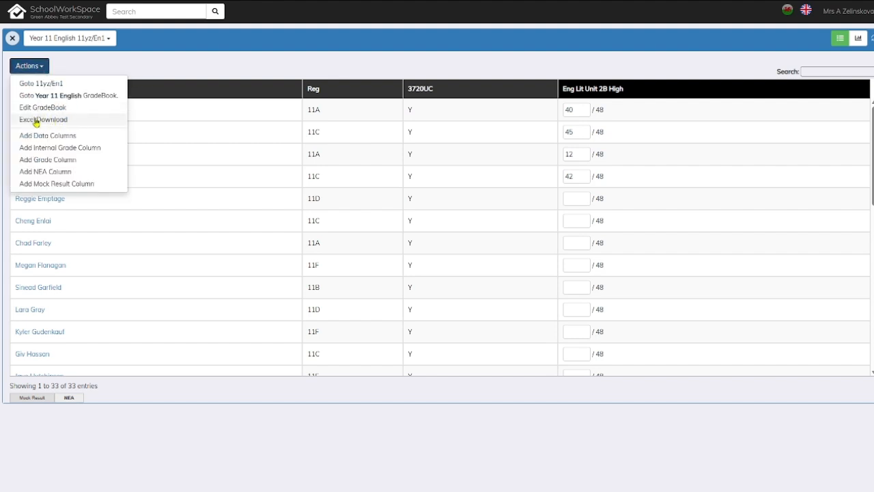
pyautogui.click(144, 72)
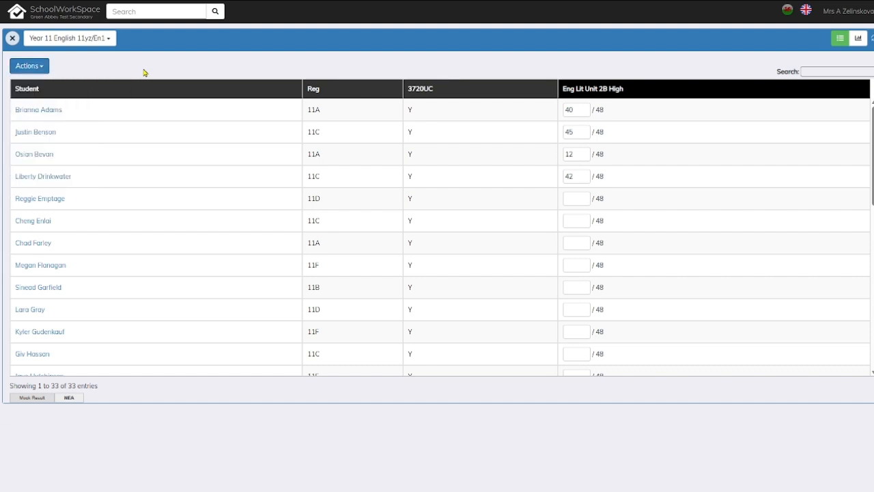
# Step: Delete the Eng Lit Unit 2B High mark from the first student's NEA record and close the record
pyautogui.click(39, 111)
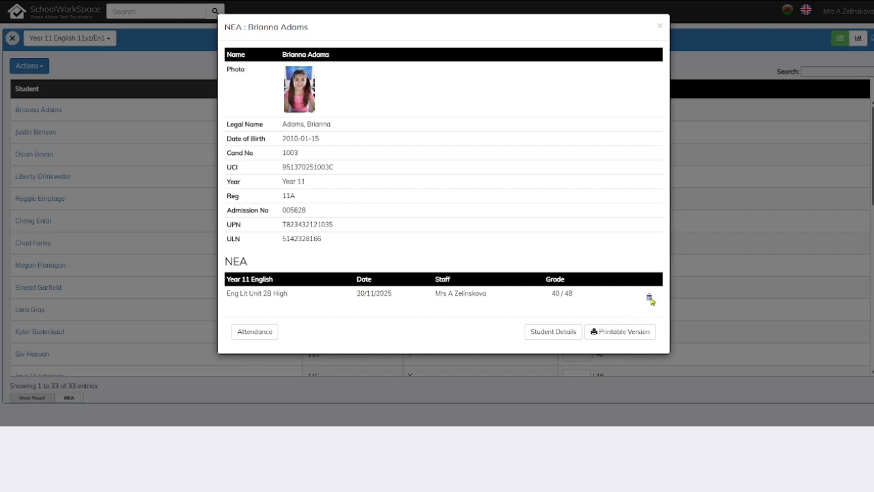
pyautogui.click(650, 298)
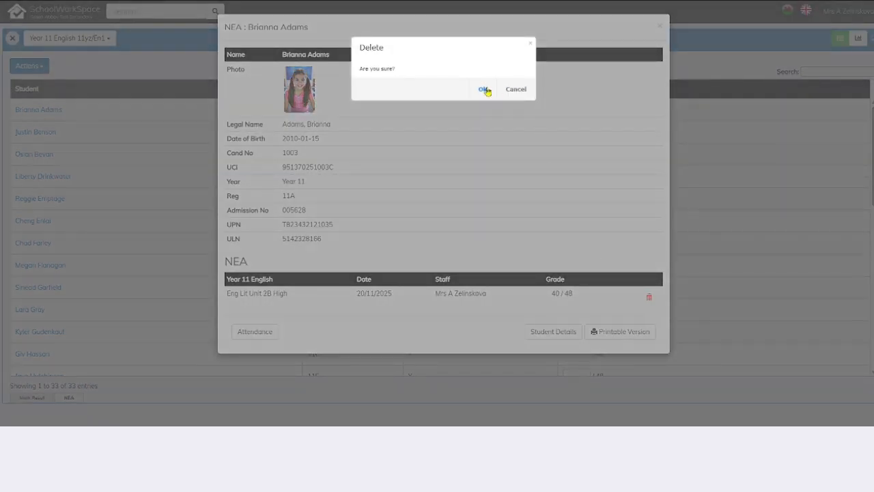
pyautogui.click(485, 89)
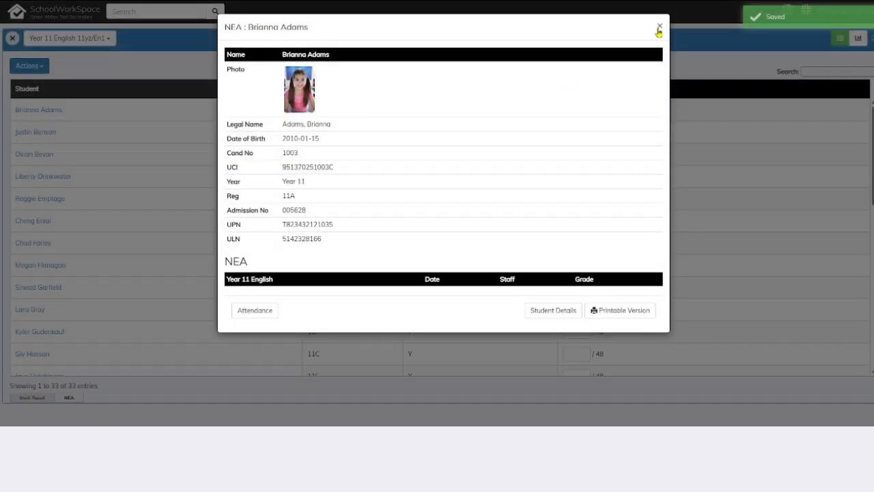
pyautogui.click(659, 28)
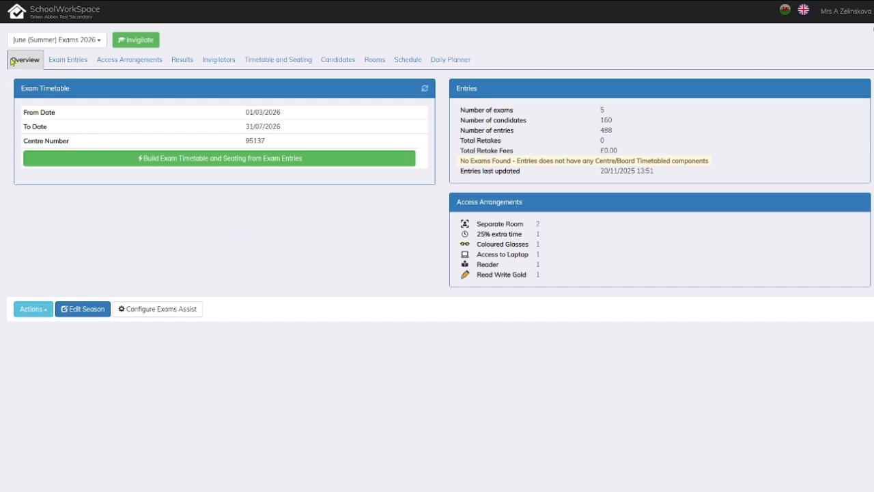
# Step: Save the portal message for NEA results in the June (Summer) Exams 2026 season's results settings and submit the settings
pyautogui.click(85, 308)
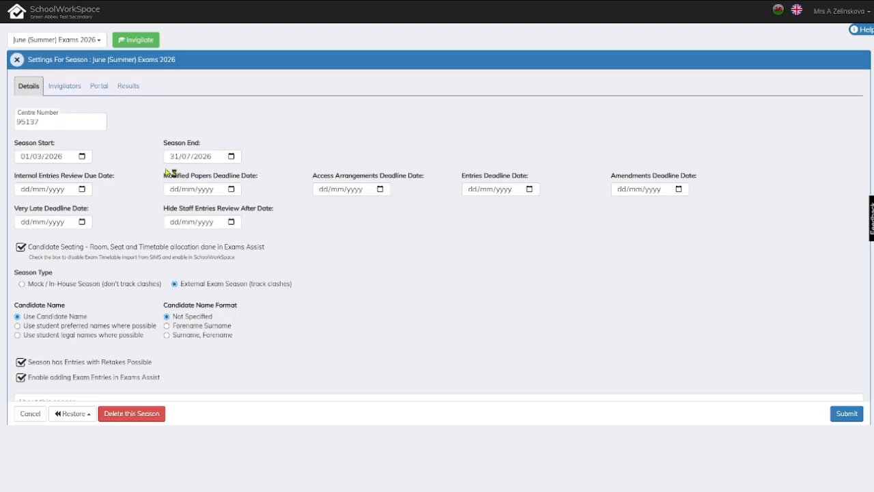
pyautogui.click(123, 94)
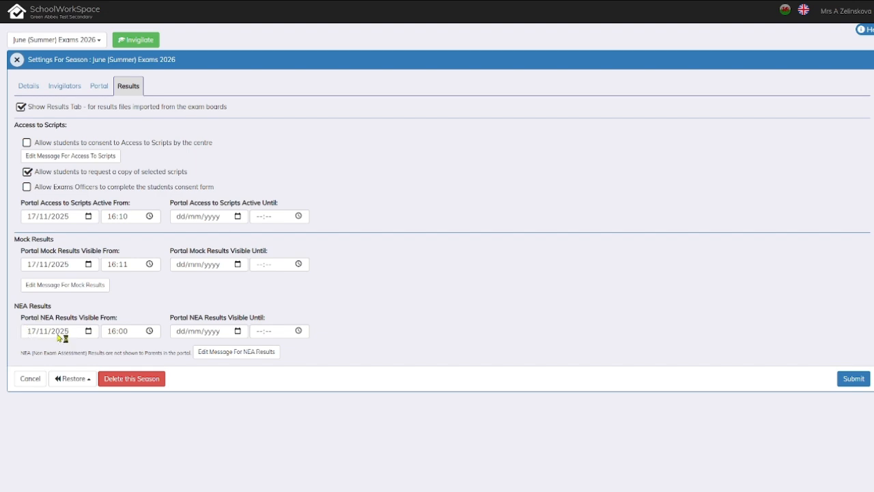
pyautogui.click(236, 352)
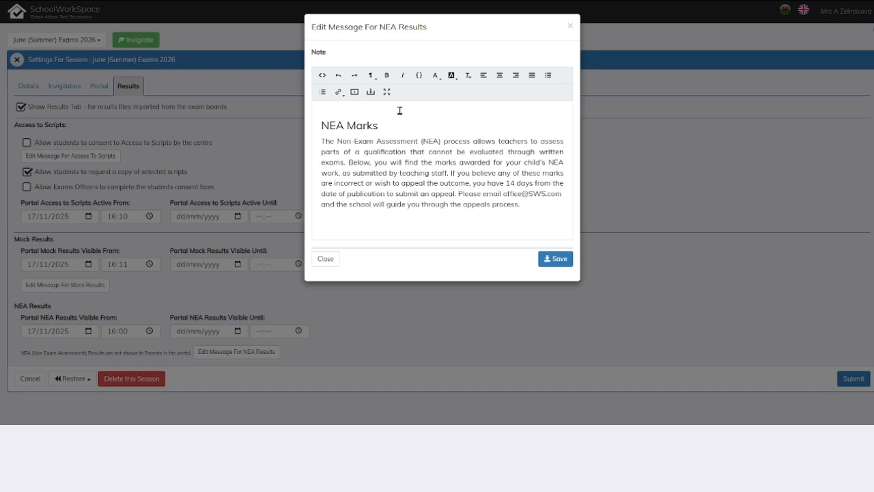
pyautogui.click(560, 262)
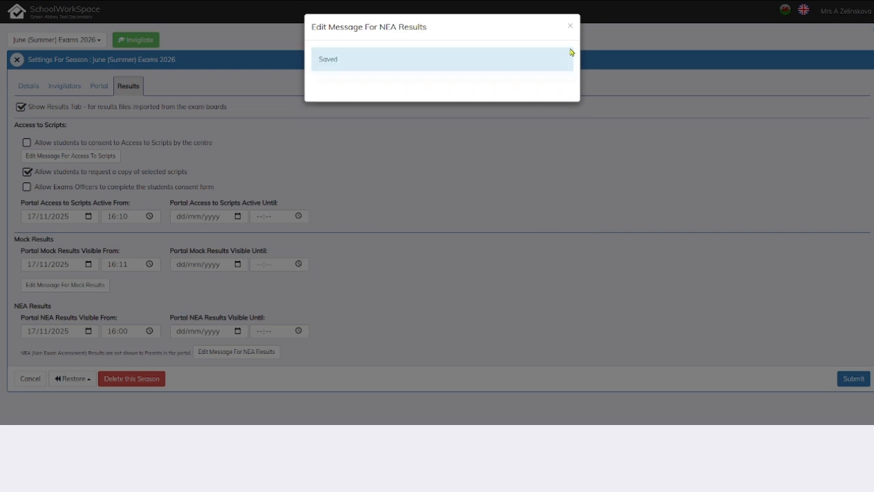
pyautogui.click(572, 28)
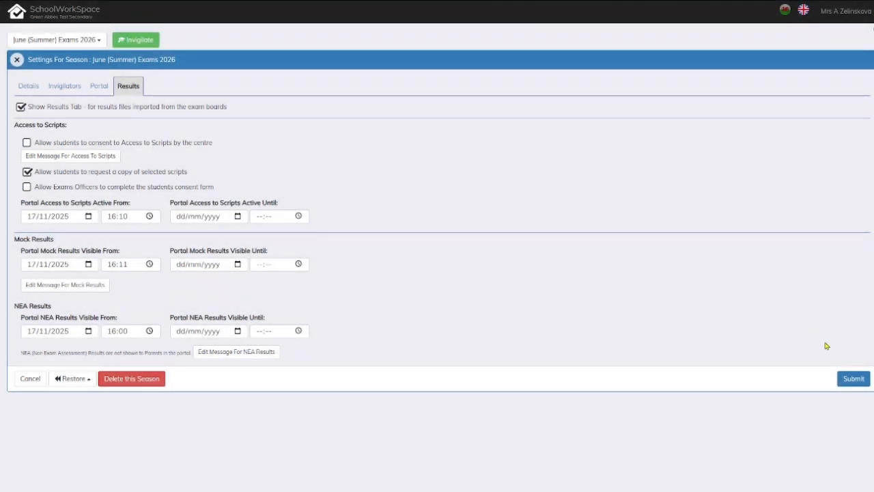
pyautogui.click(854, 380)
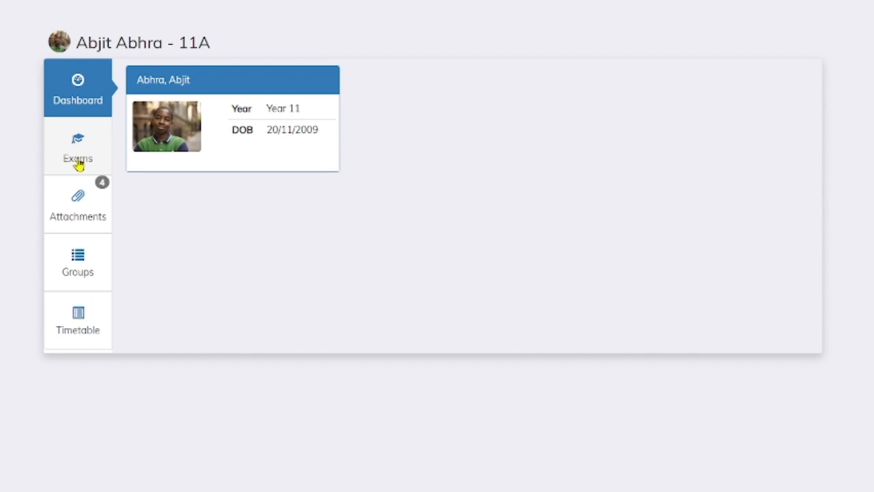
# Step: View the Year 11 student's NEA marks among the exam details in the portal
pyautogui.click(79, 162)
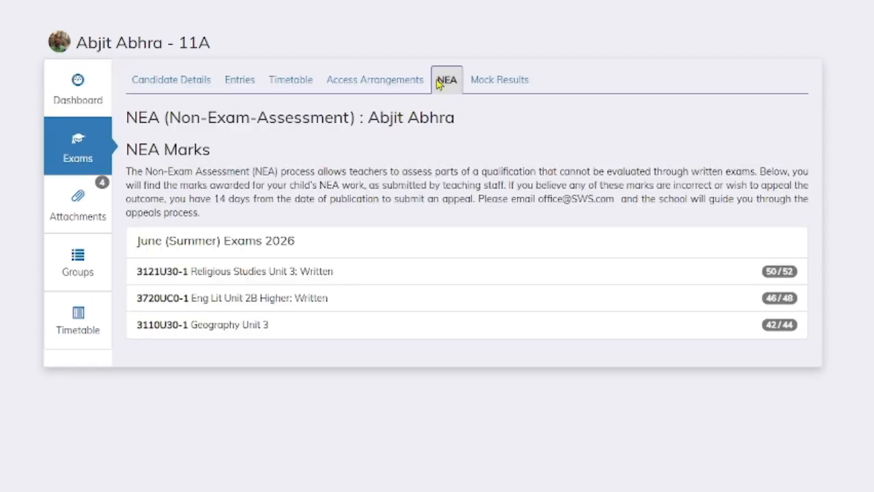